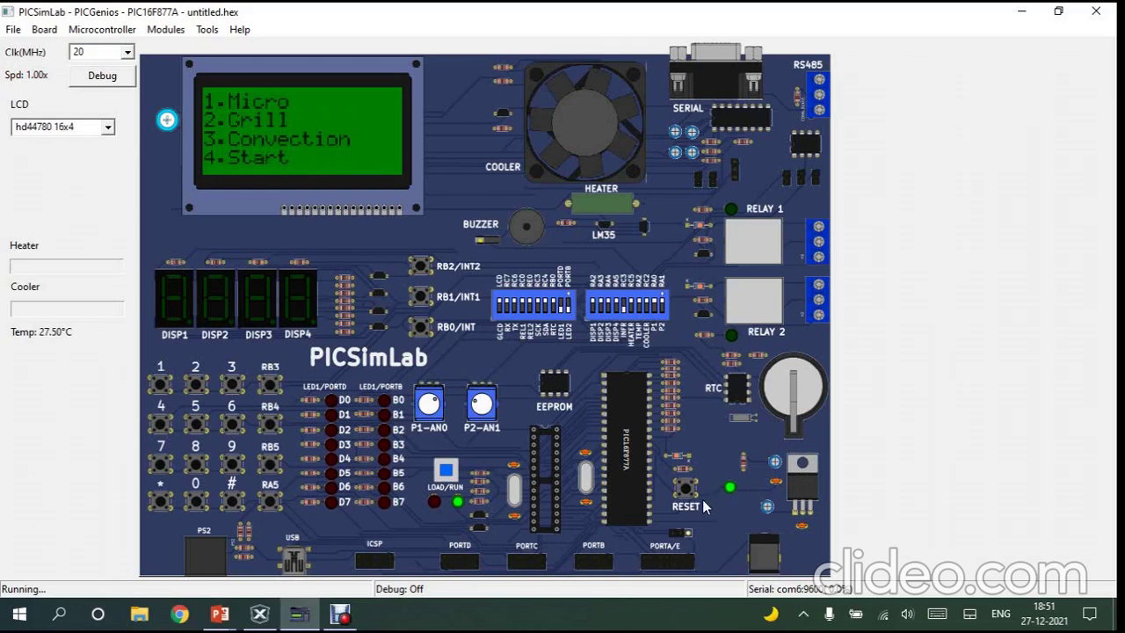
Step: Reset the board, select Micro mode with keypad 1, and clear the time with *
left_click(687, 488)
left_click(160, 386)
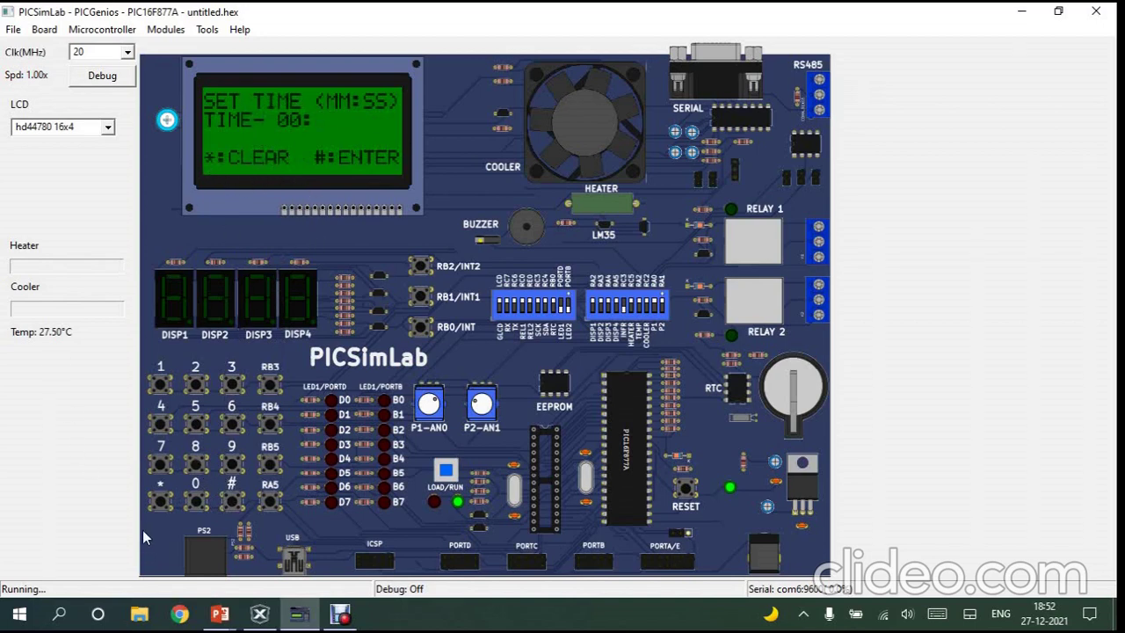
left_click(161, 504)
Step: Key in 41 seconds, clear it back to 00 with *, then start the countdown with #
left_click(163, 411)
left_click(160, 390)
left_click(160, 500)
left_click(240, 503)
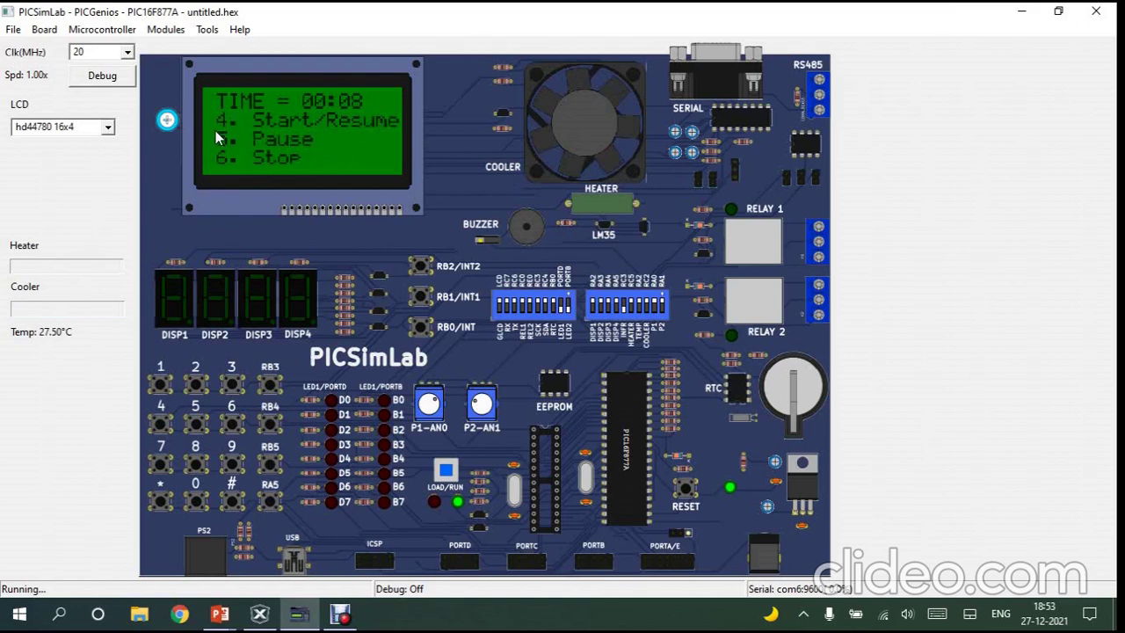
Step: Resume cooking with keypad 4, then open and close the door via RB3 mid-cycle
left_click(160, 427)
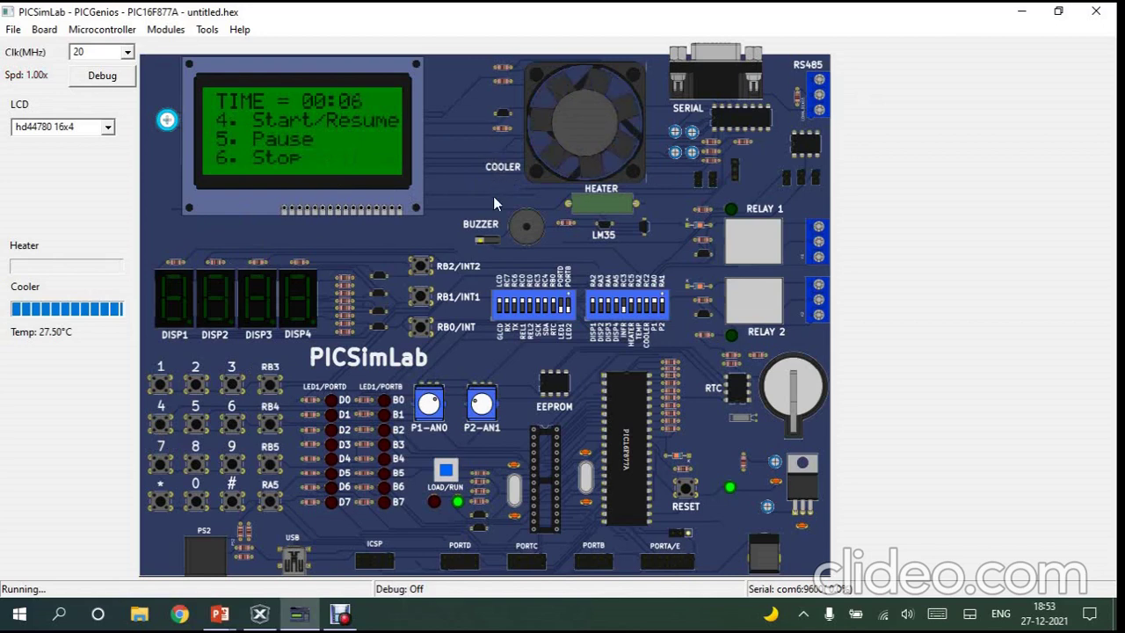
left_click(271, 386)
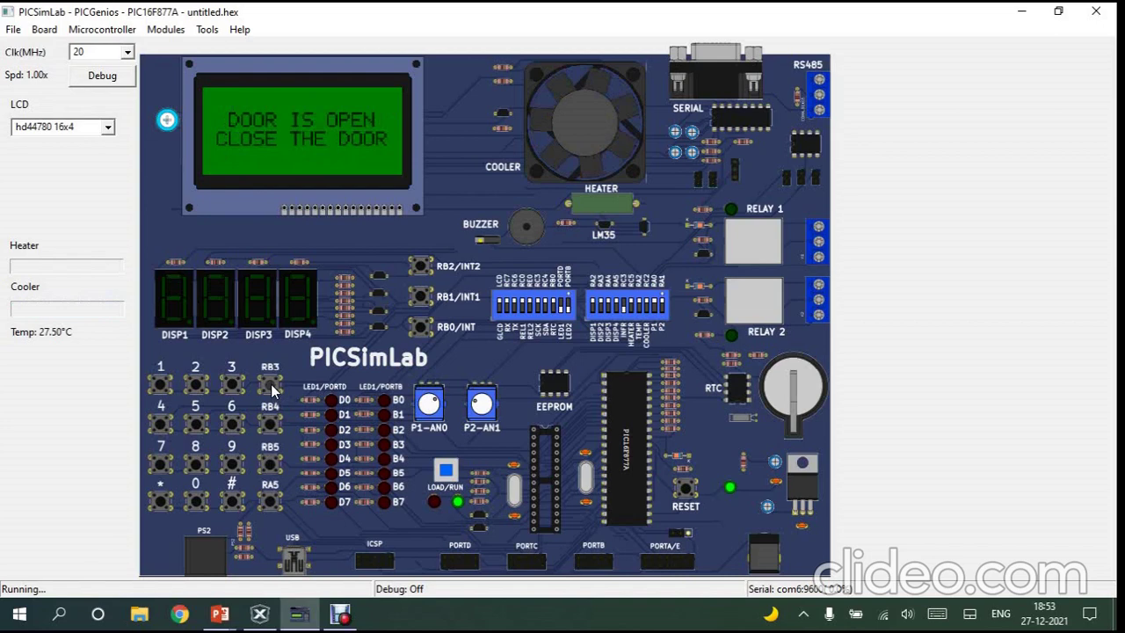
left_click(270, 384)
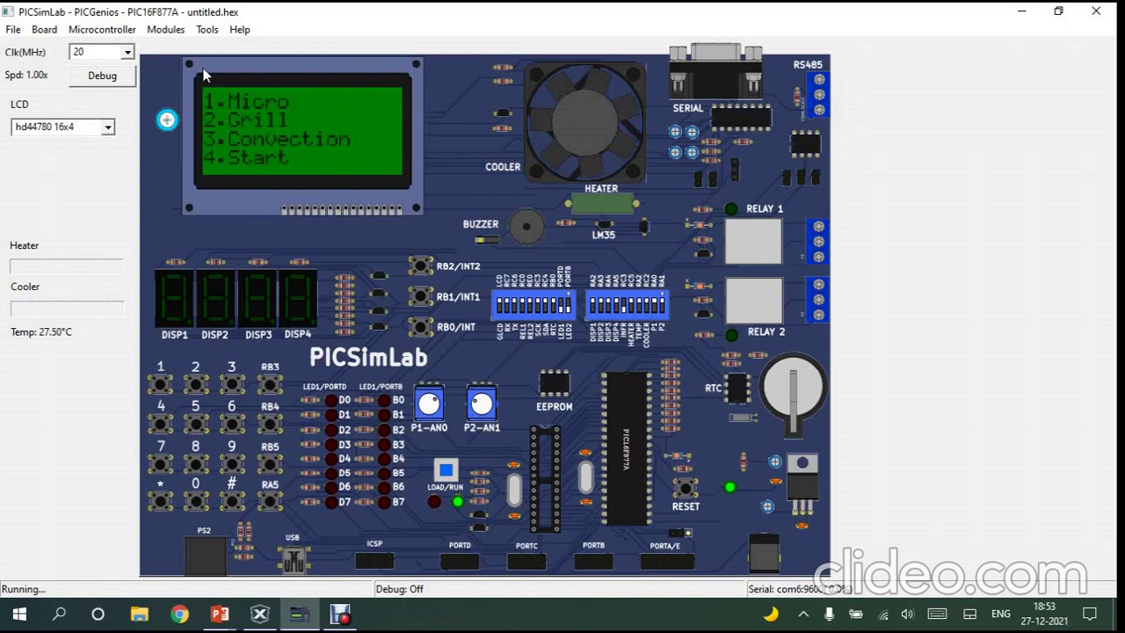
Step: Start a Grill countdown, open and close the door via RB3, then stop with keypad 6
left_click(198, 392)
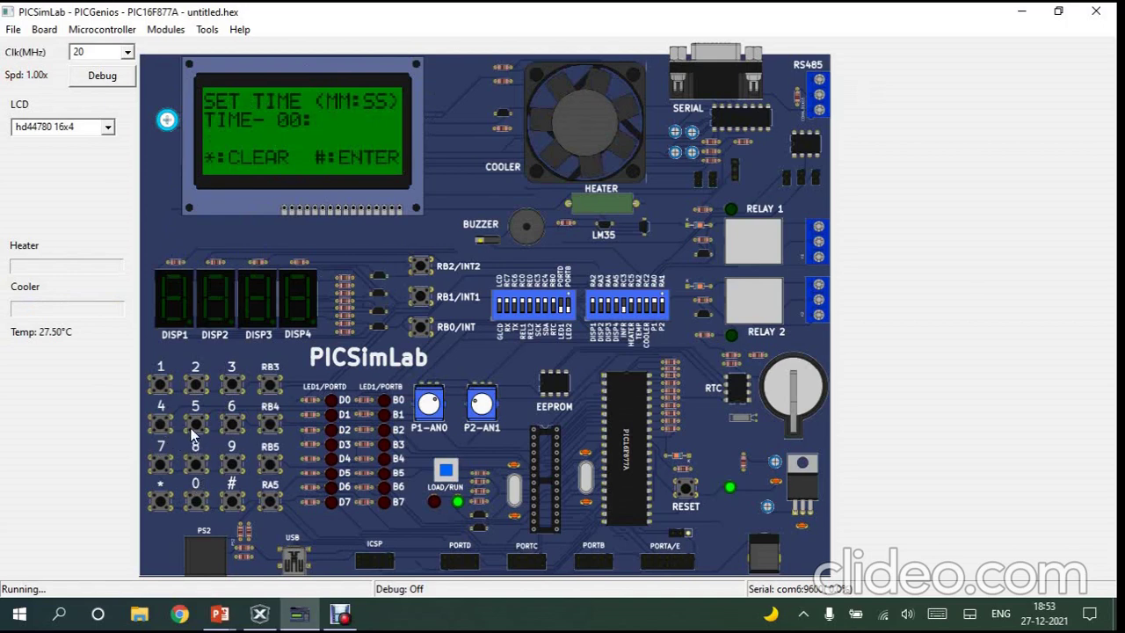
left_click(234, 505)
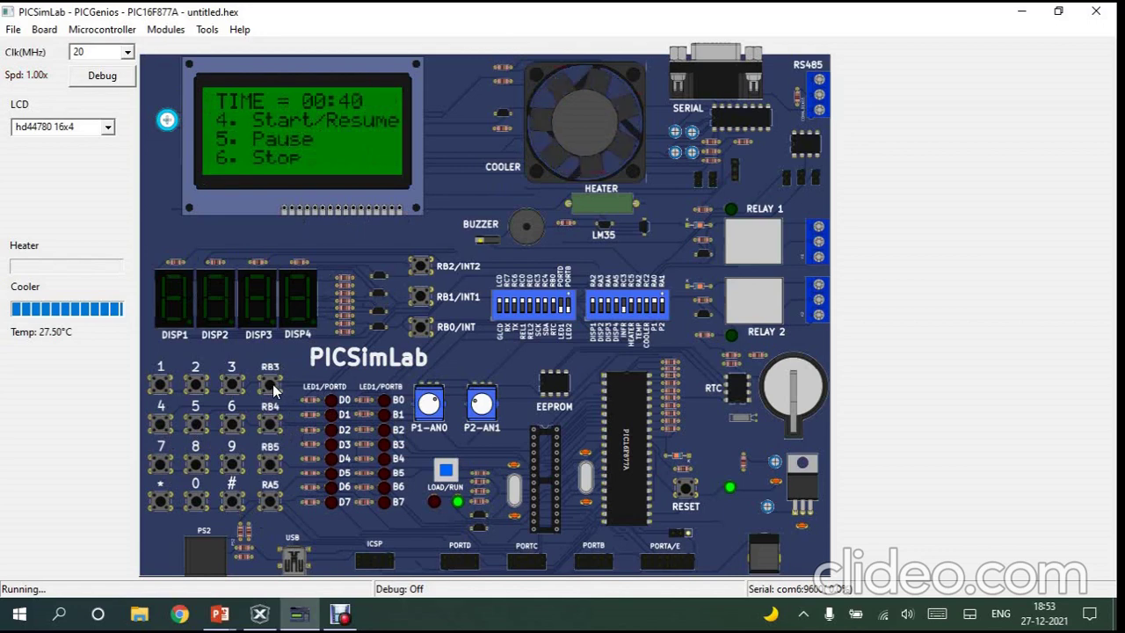
left_click(273, 384)
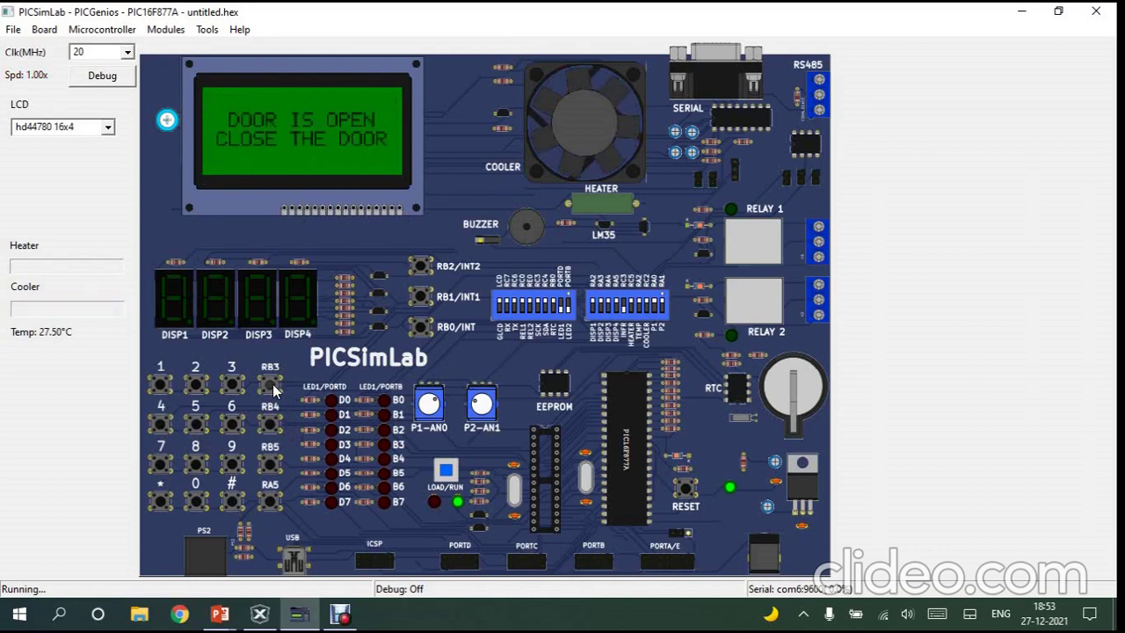
left_click(272, 384)
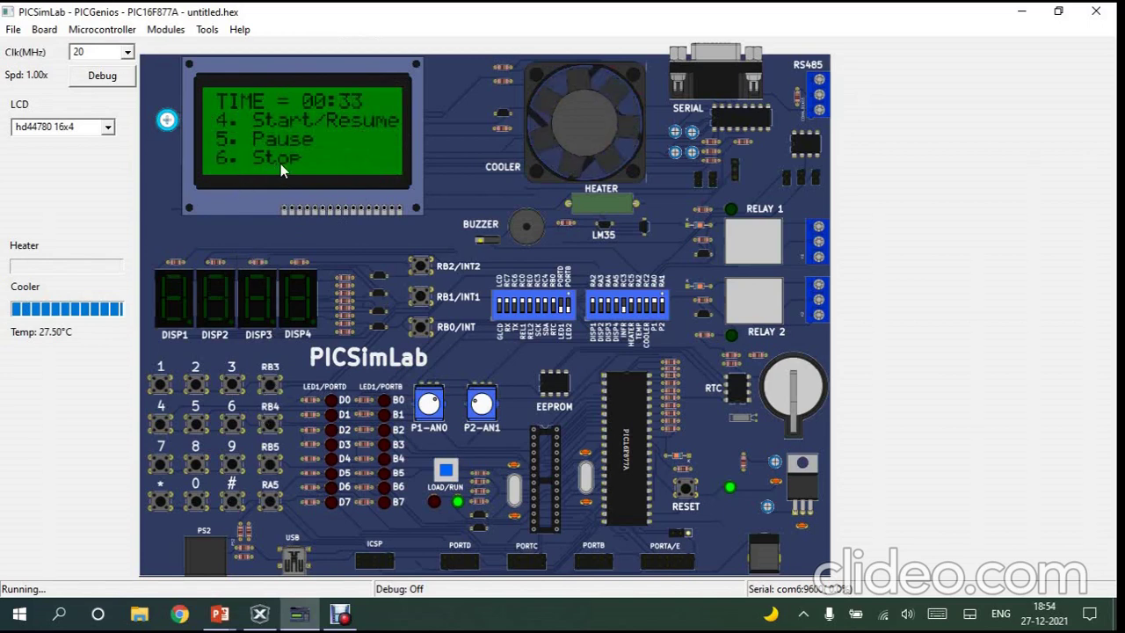
left_click(234, 427)
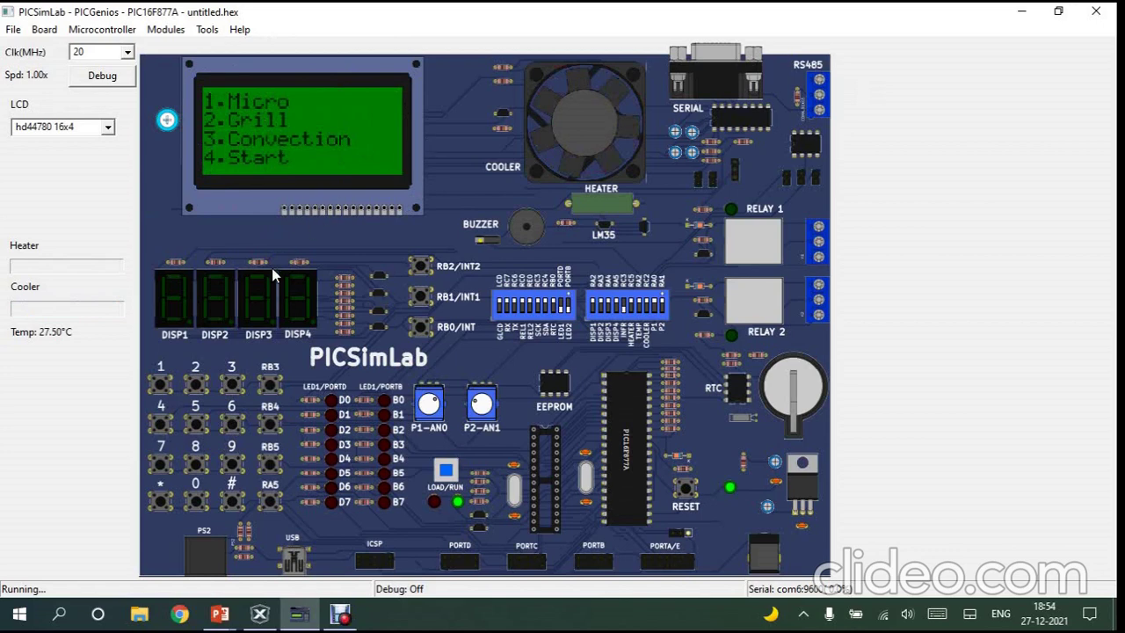
Step: Select Convection with keypad 3 and confirm the temperature with # to begin pre-heating
left_click(233, 386)
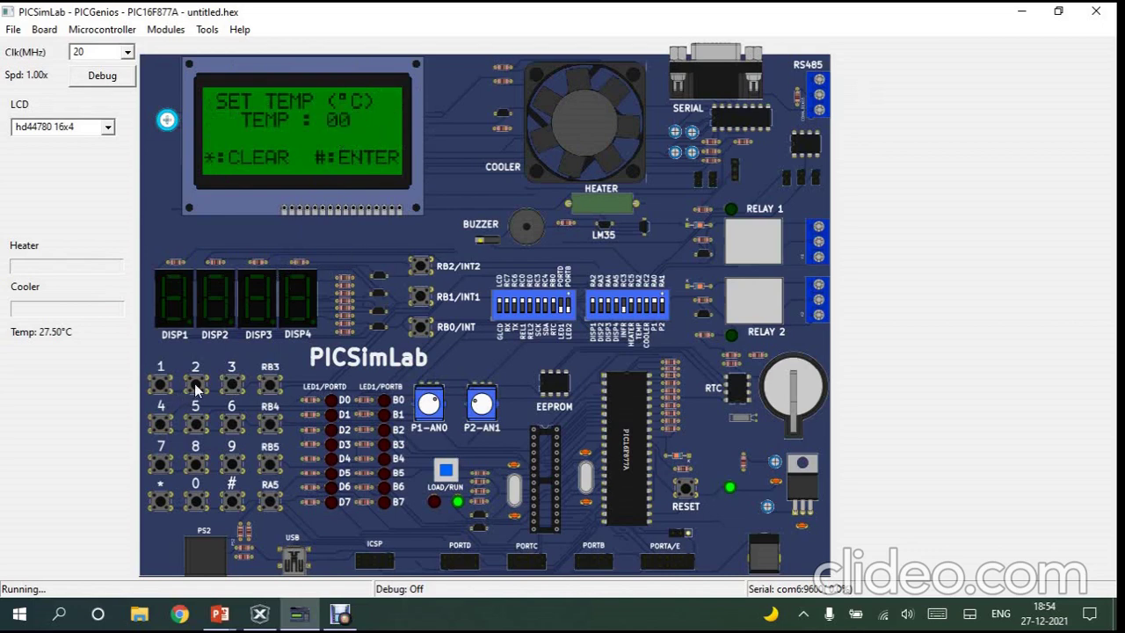
left_click(232, 503)
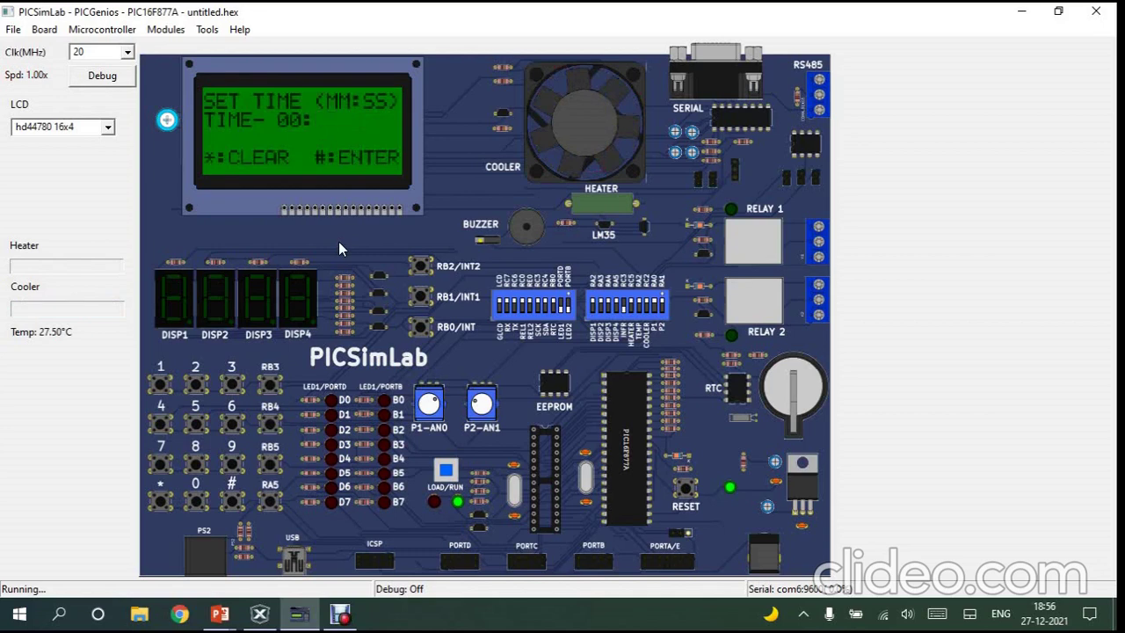
Step: Enter a 20:32 cooking time with keys 3, 2, 2, 0 and confirm with #
left_click(232, 388)
left_click(195, 386)
left_click(197, 391)
left_click(199, 504)
left_click(233, 503)
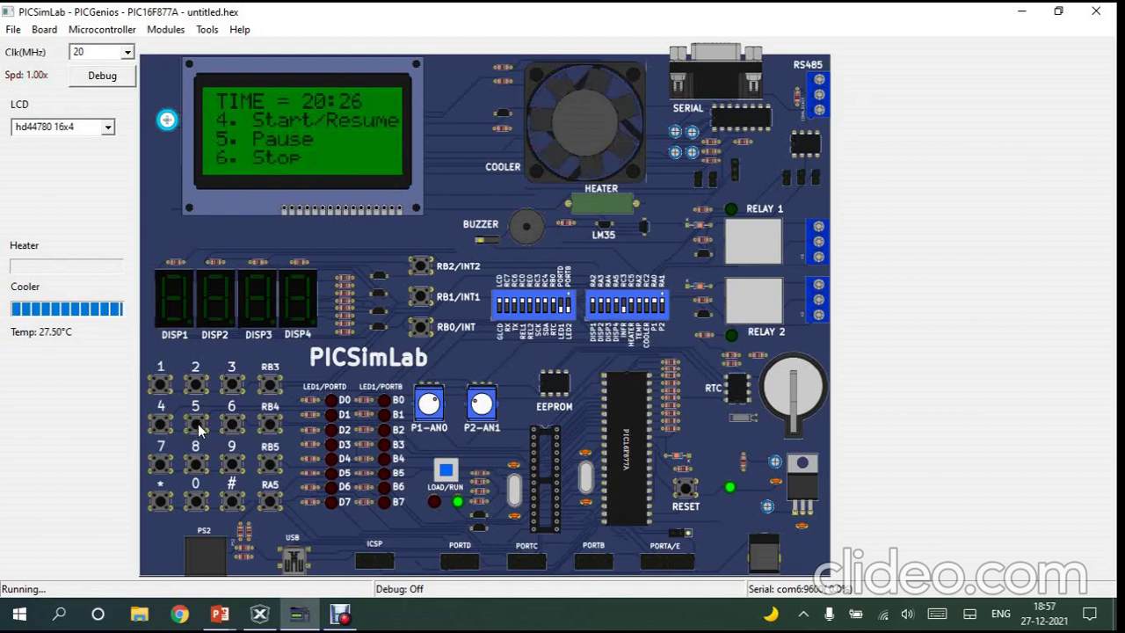
Step: Start the countdown with 4, toggle the door via RB3 twice, then stop with 6
left_click(162, 429)
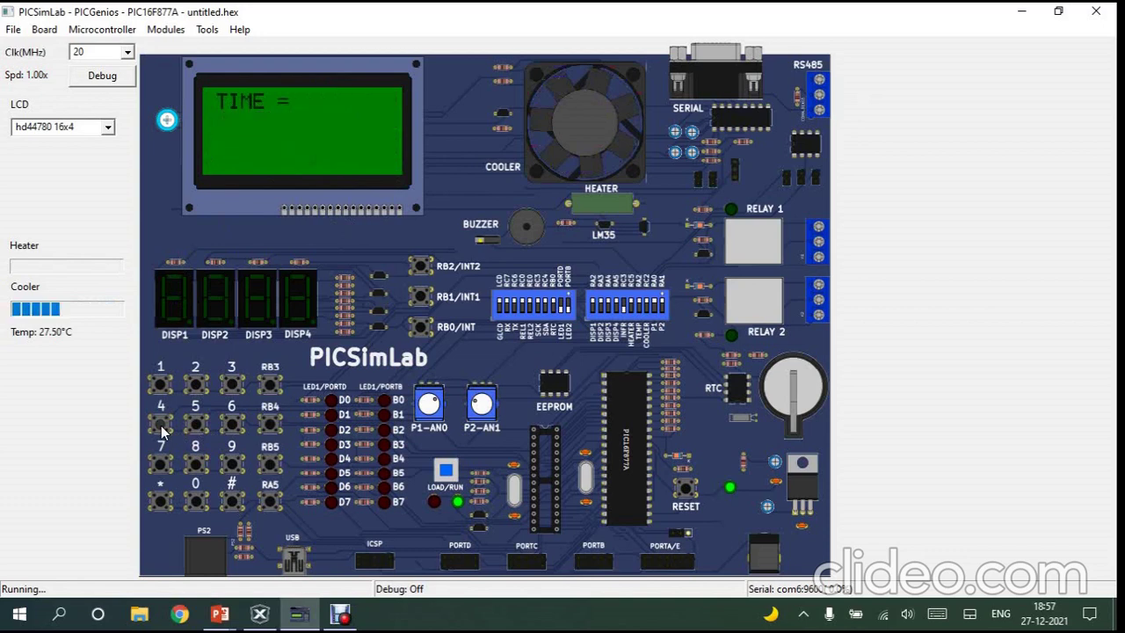
left_click(273, 386)
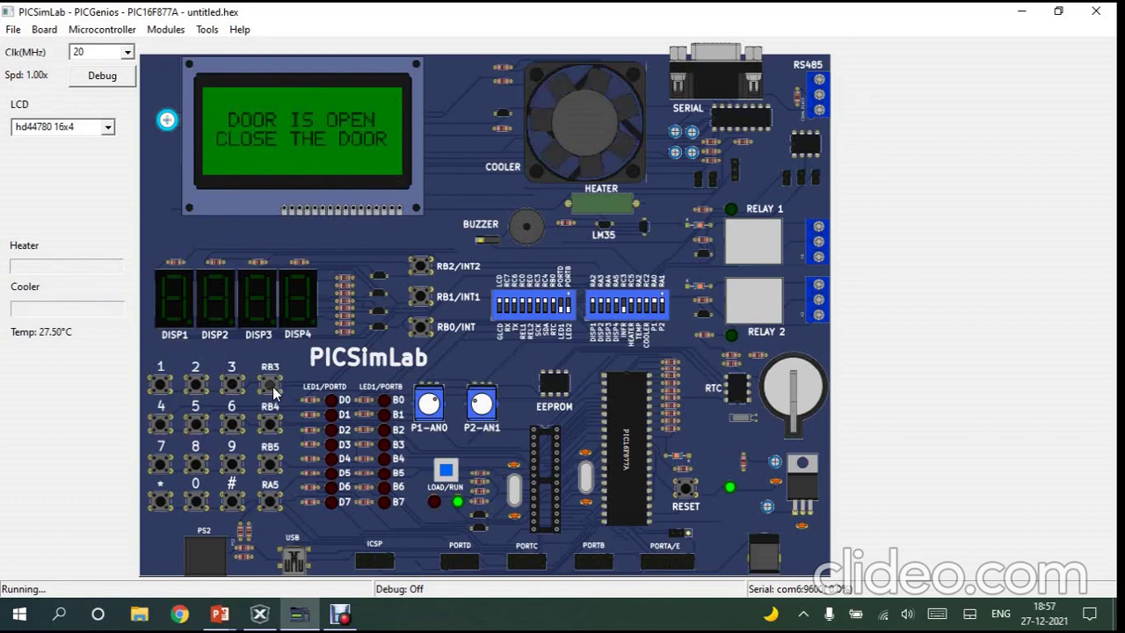
left_click(273, 387)
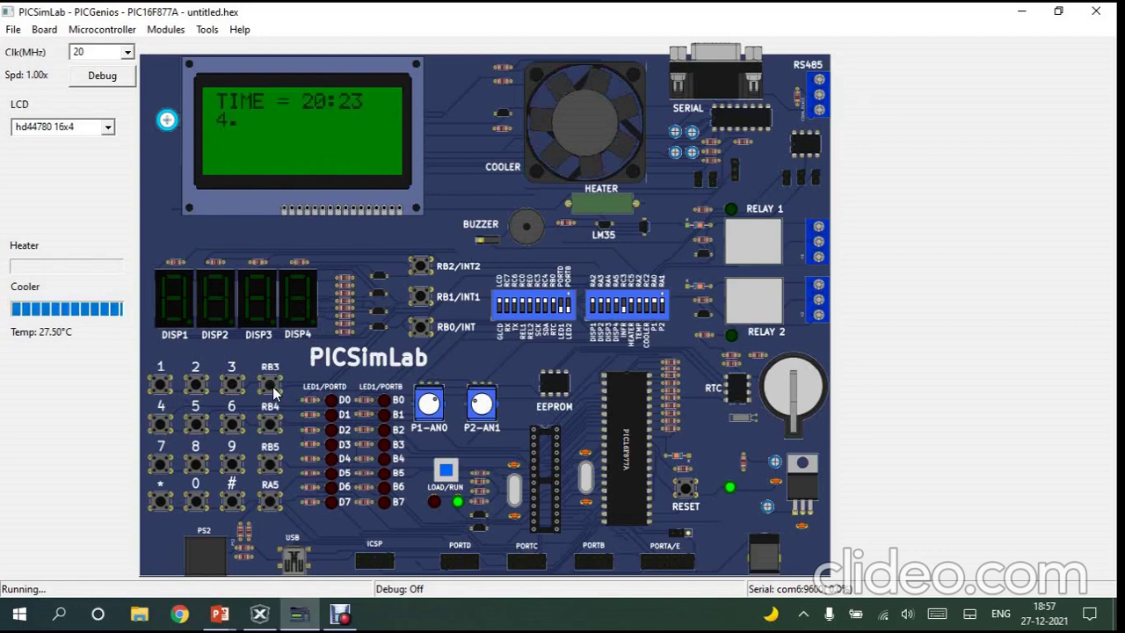
left_click(233, 428)
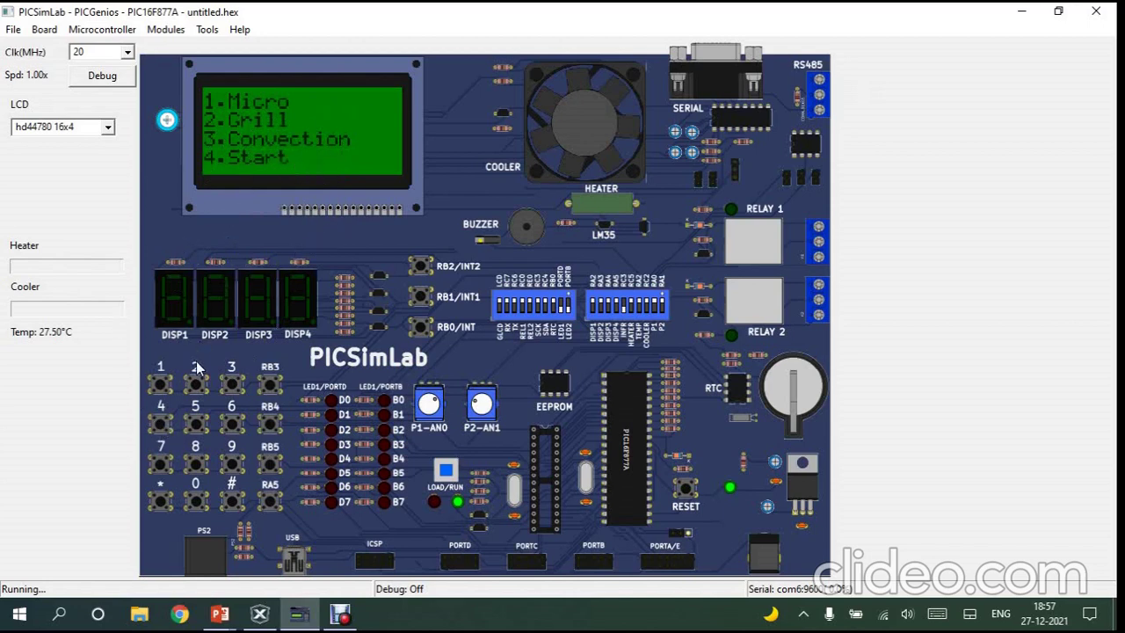
Step: Quick-start cooking with keypad 4, then add four more 30-second increments to the timer
left_click(160, 426)
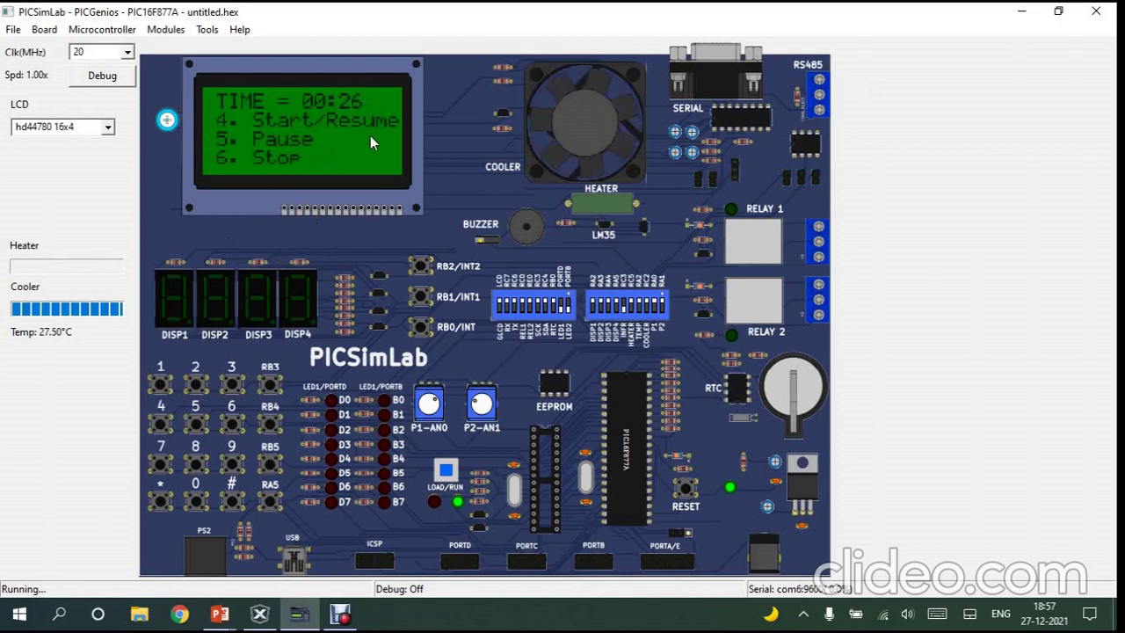
left_click(160, 428)
left_click(163, 428)
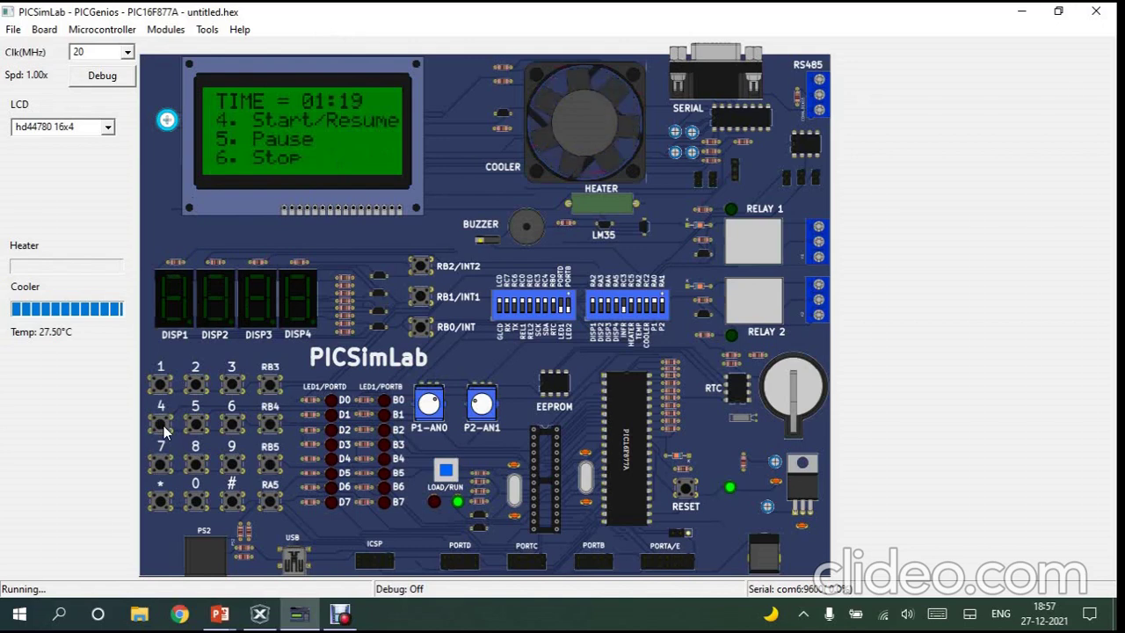
left_click(163, 429)
left_click(162, 429)
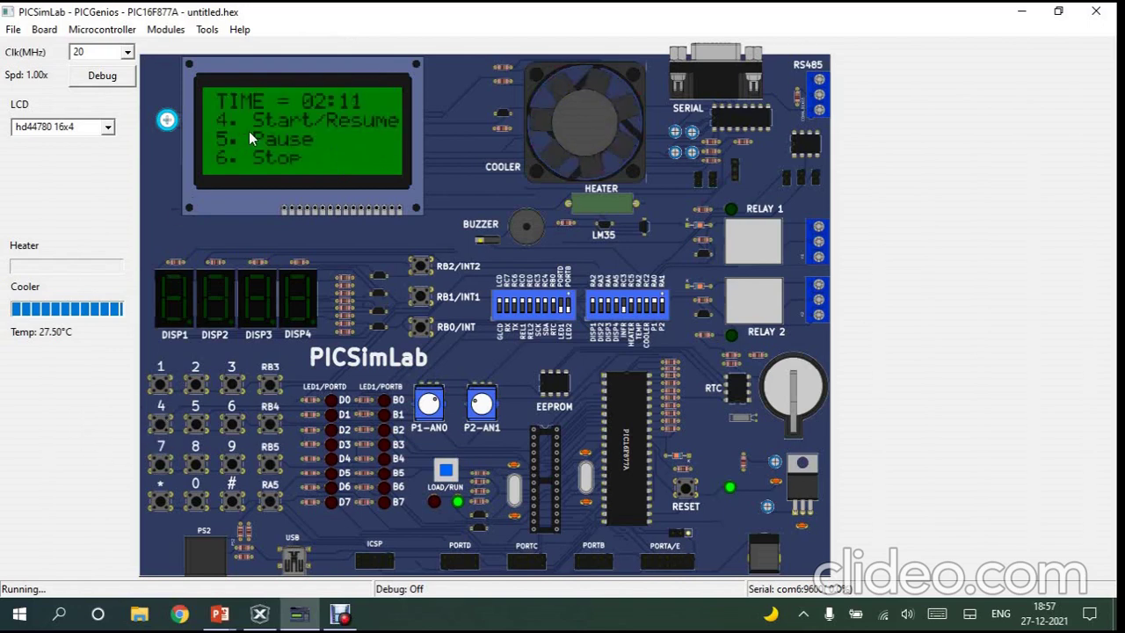
Step: Pause with 5, resume with 4, open and close the door via RB3, then stop with 6
left_click(200, 425)
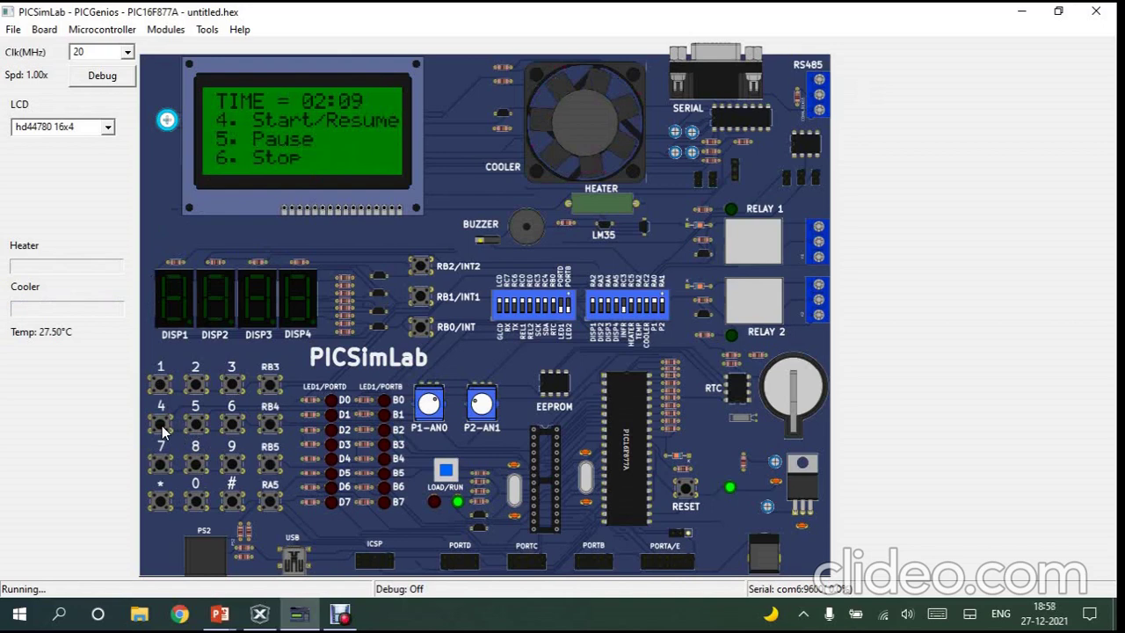
left_click(162, 426)
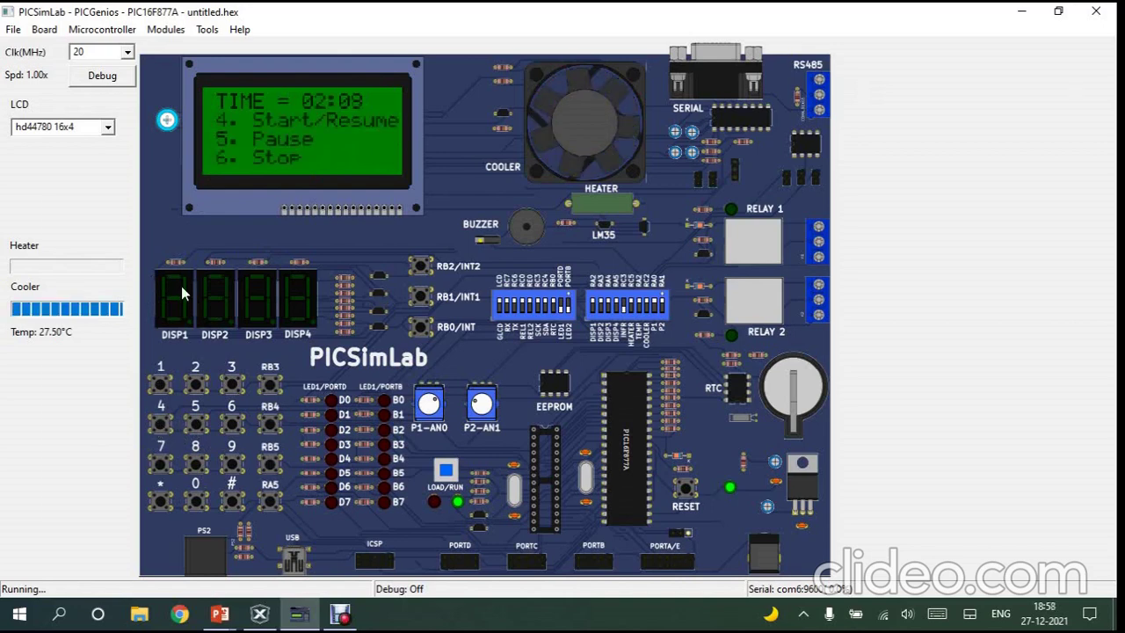
left_click(269, 385)
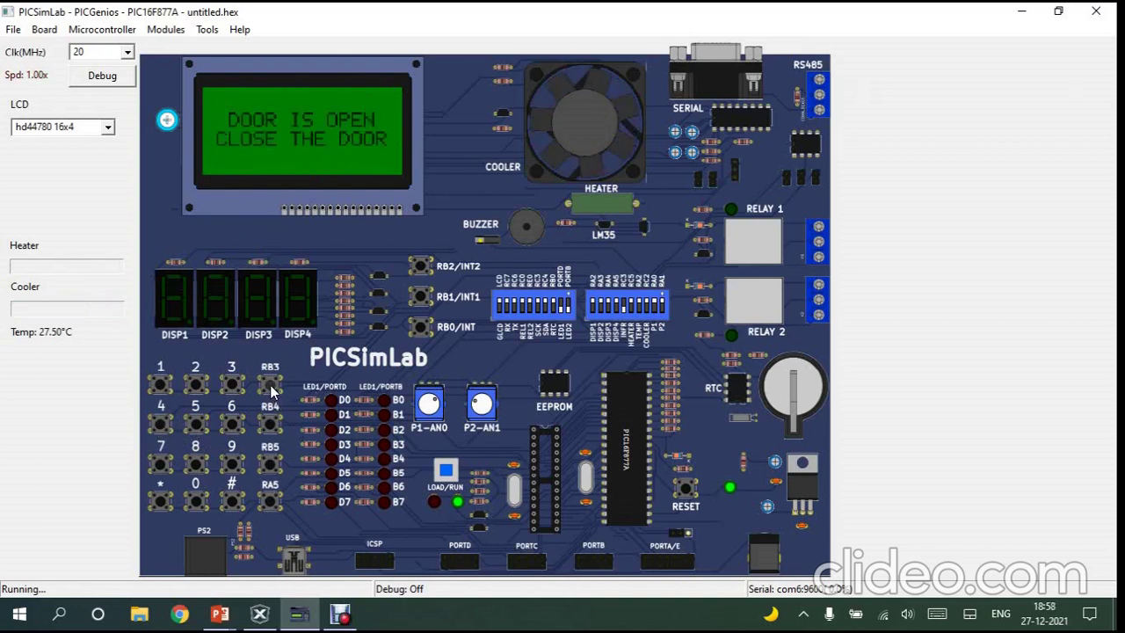
left_click(270, 385)
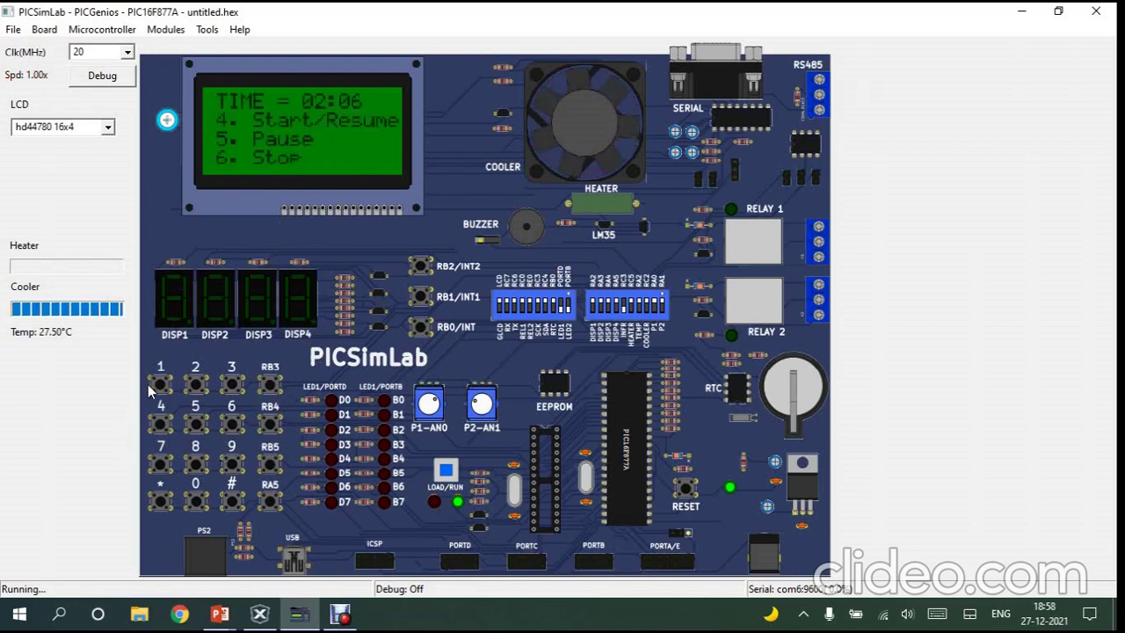
left_click(234, 426)
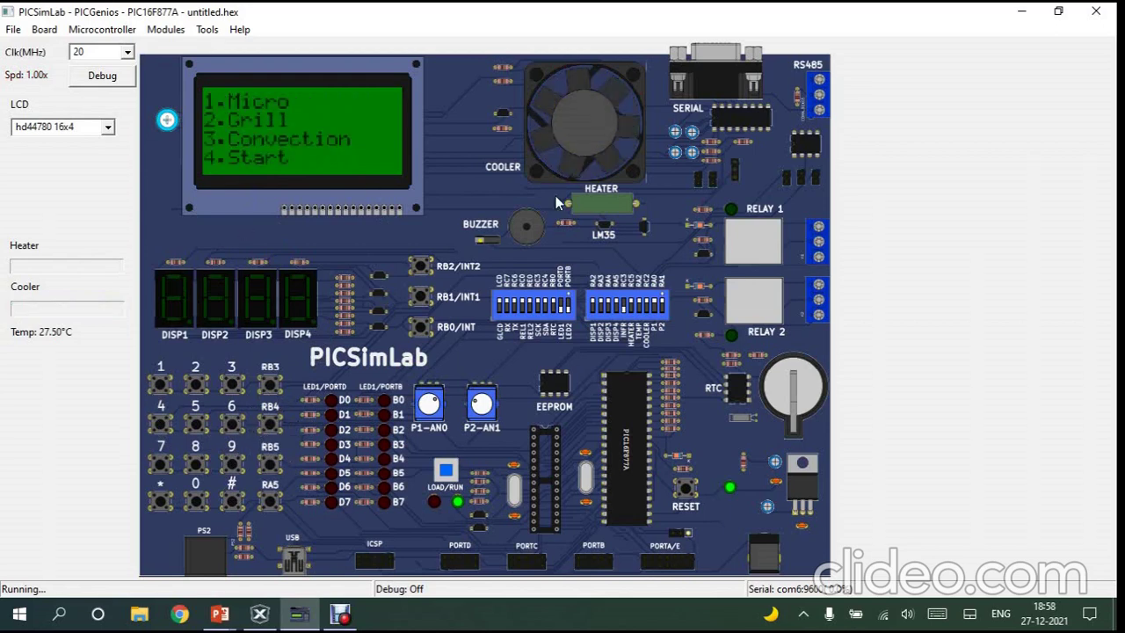